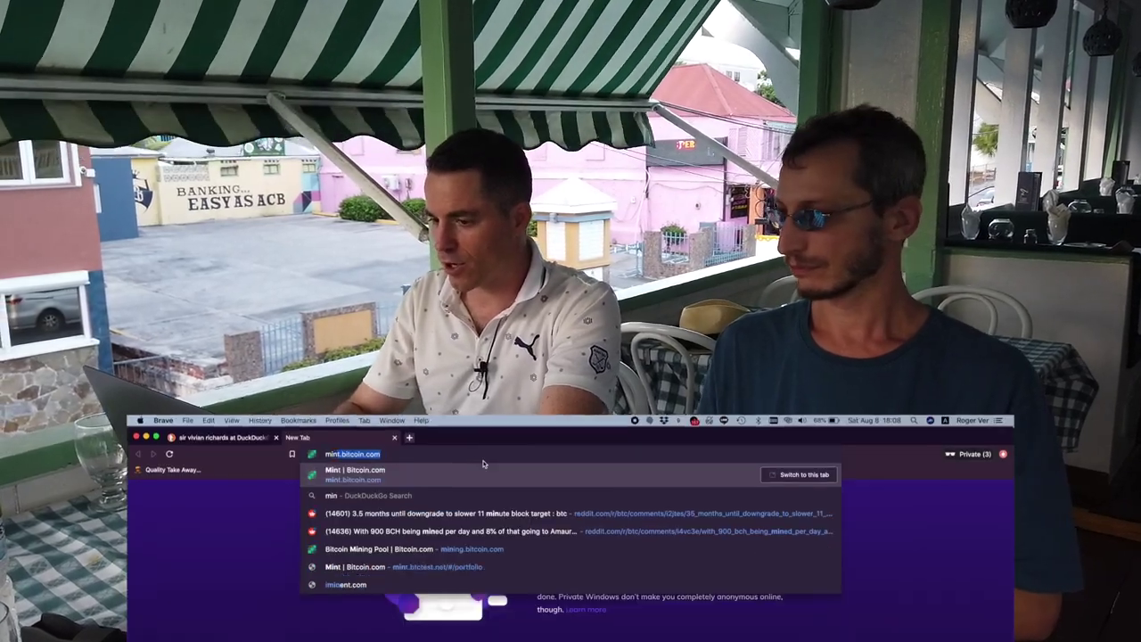
Load mint.bitcoin.com to show the wallet portfolio with BCH, SST and USDT balances
key("Return")
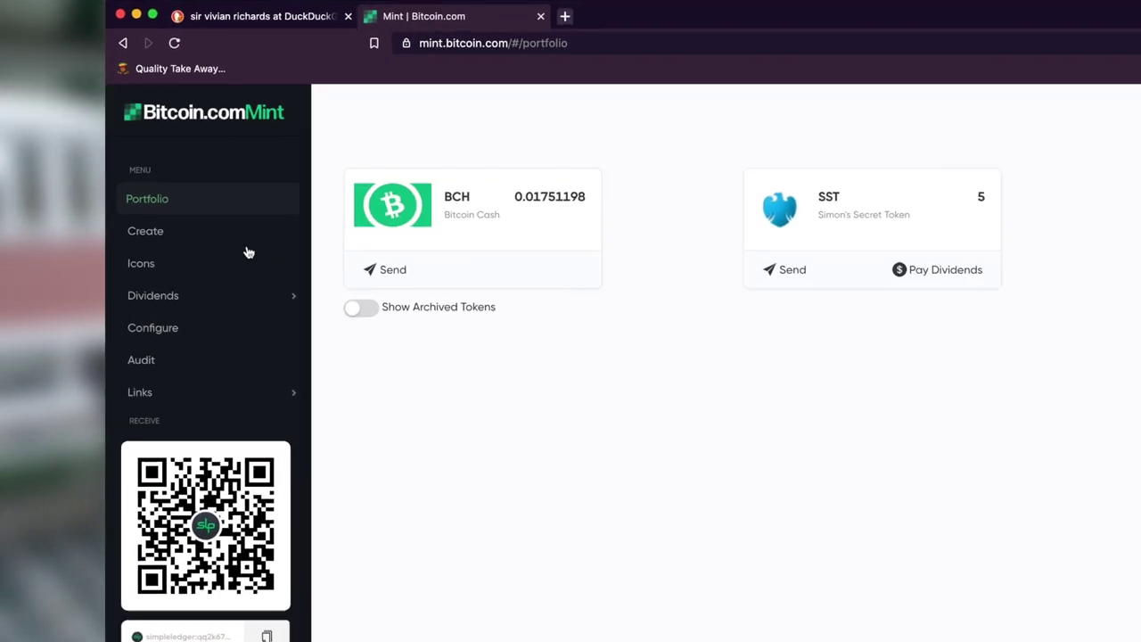
left_click(61, 202)
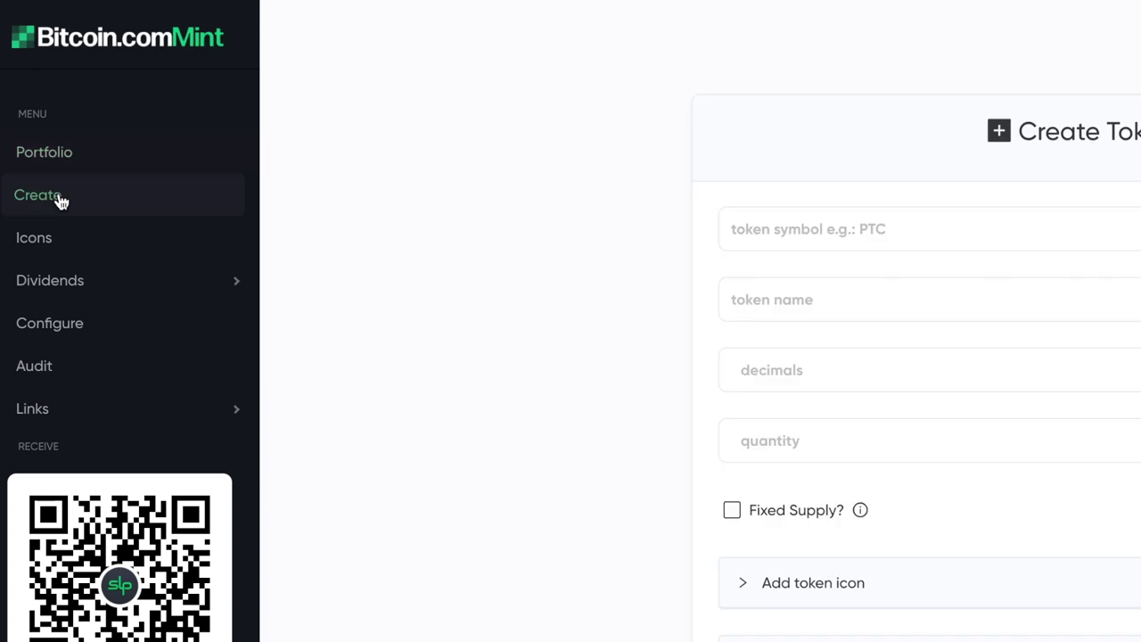
left_click(854, 222)
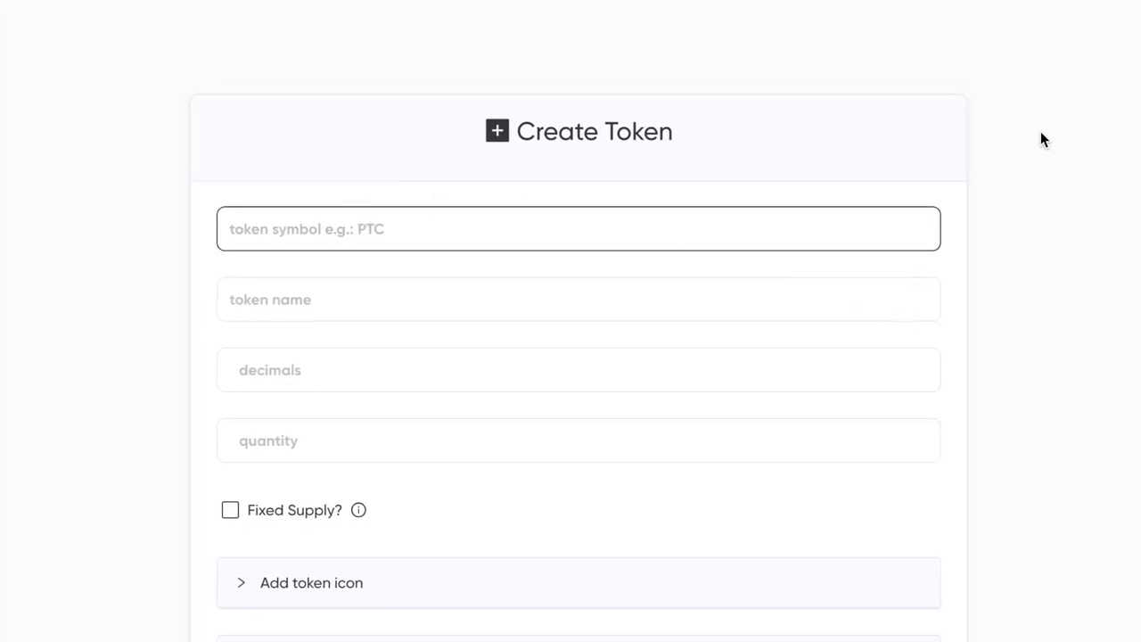
type("MVT")
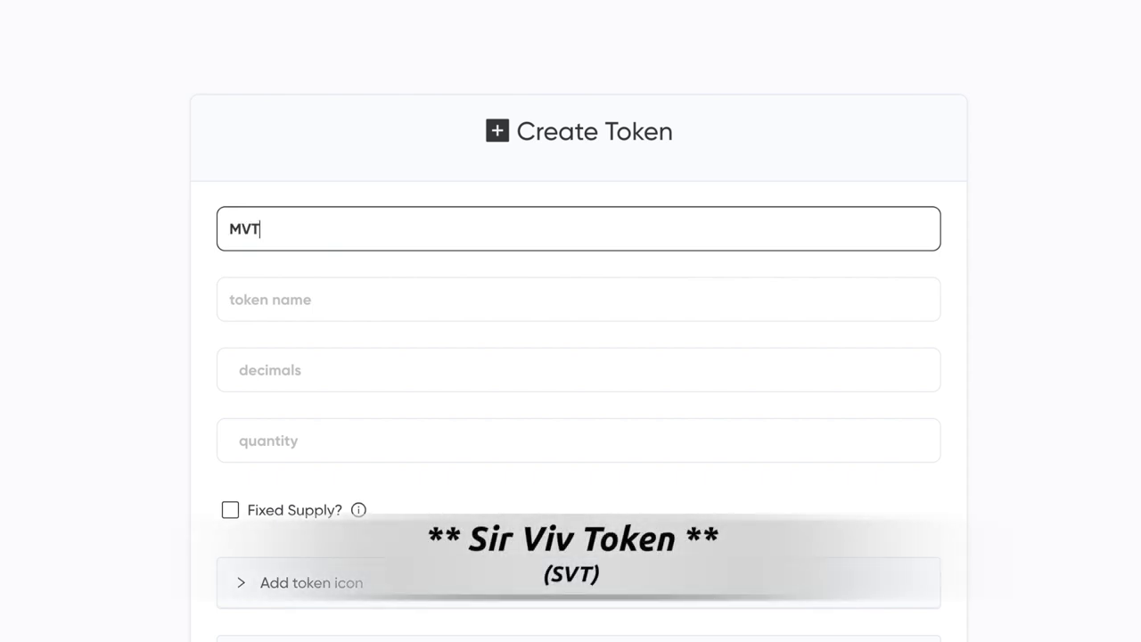
left_click(572, 308)
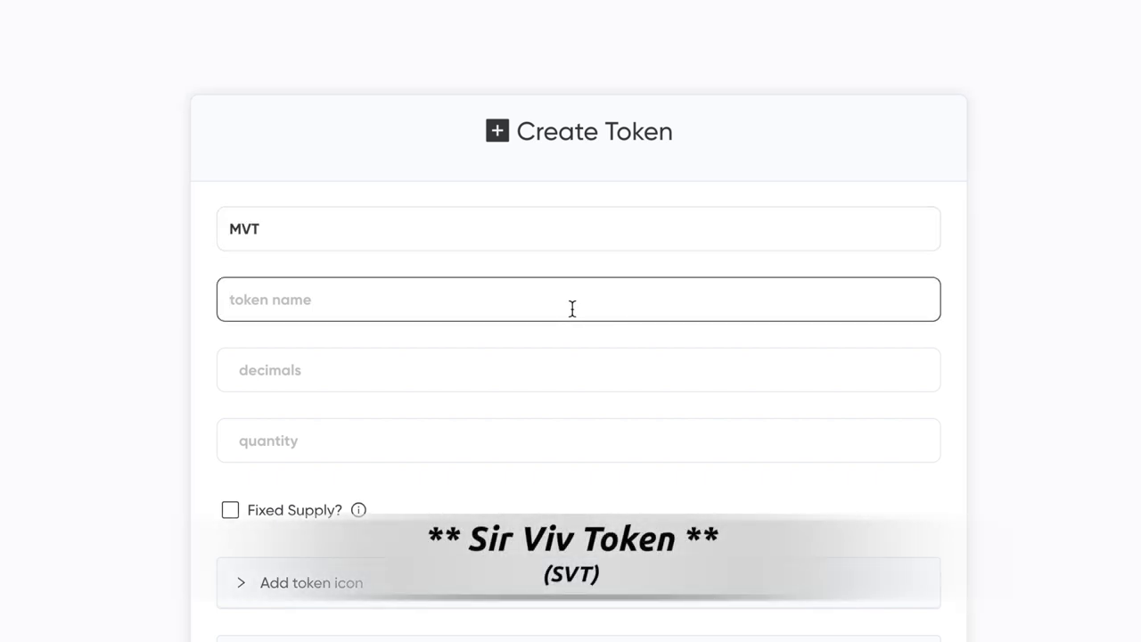
type("Master Viv Token")
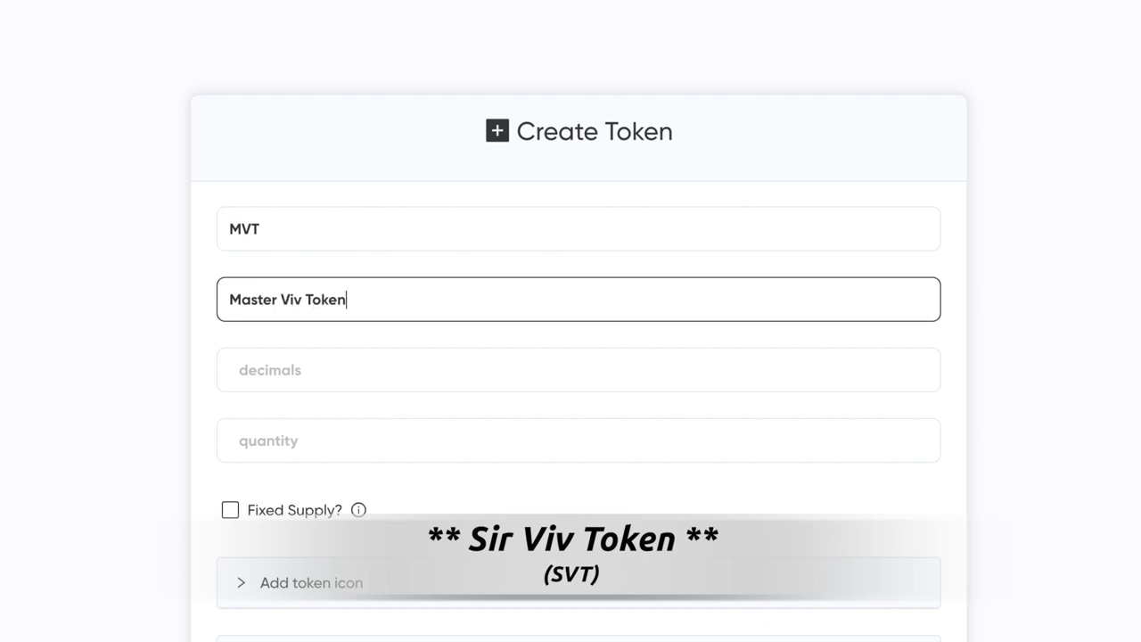
left_click(508, 374)
type("2")
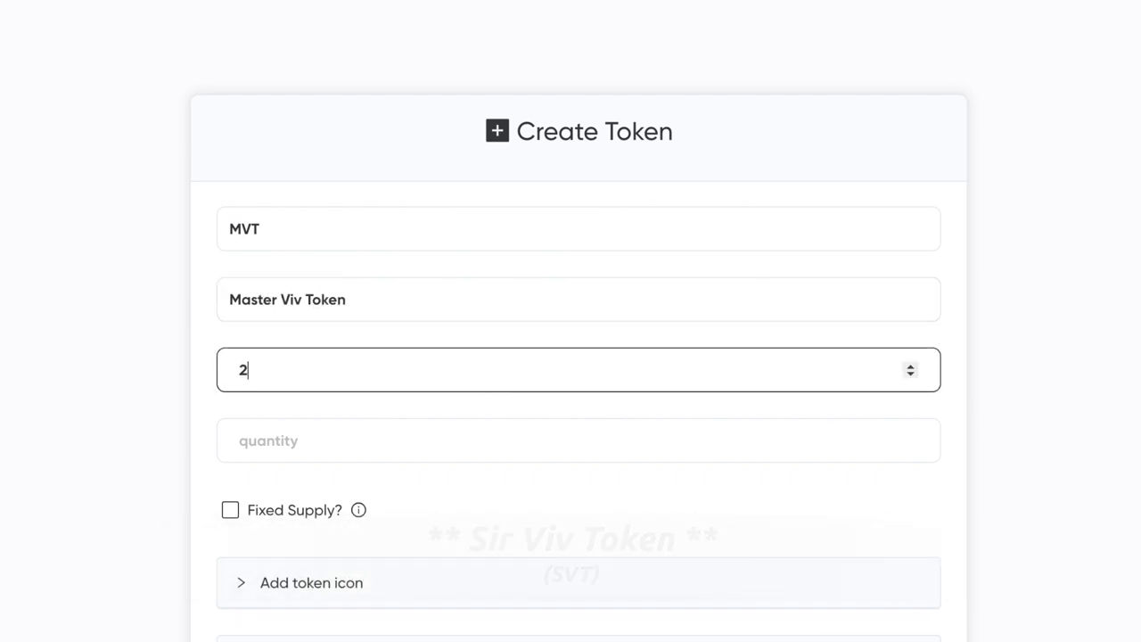
left_click(317, 440)
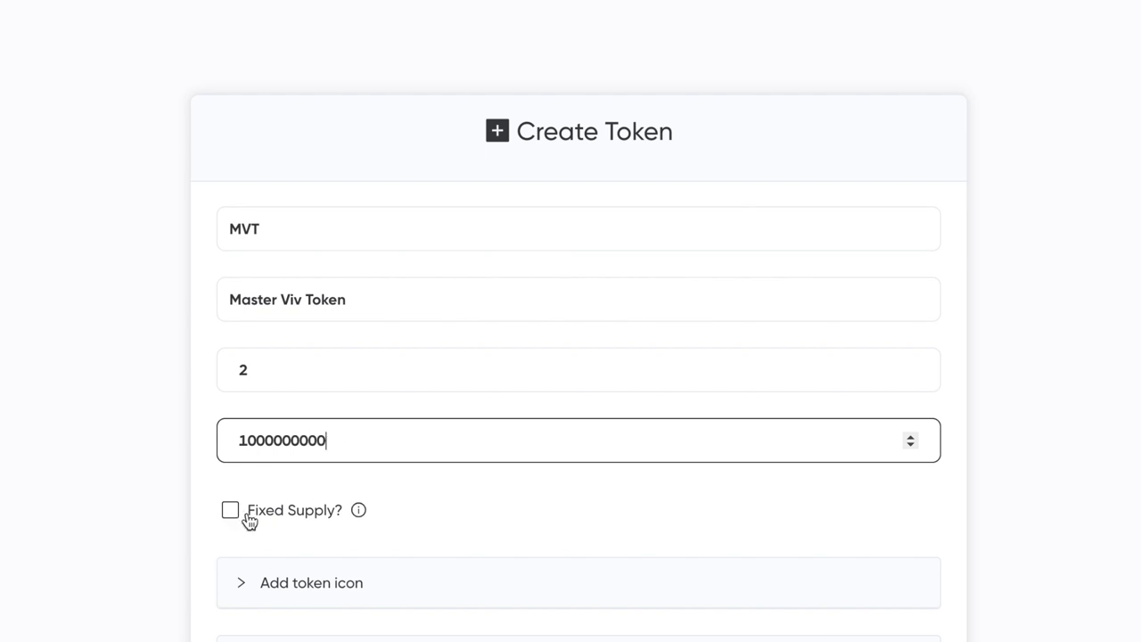
scroll(240, 522, "down", 3)
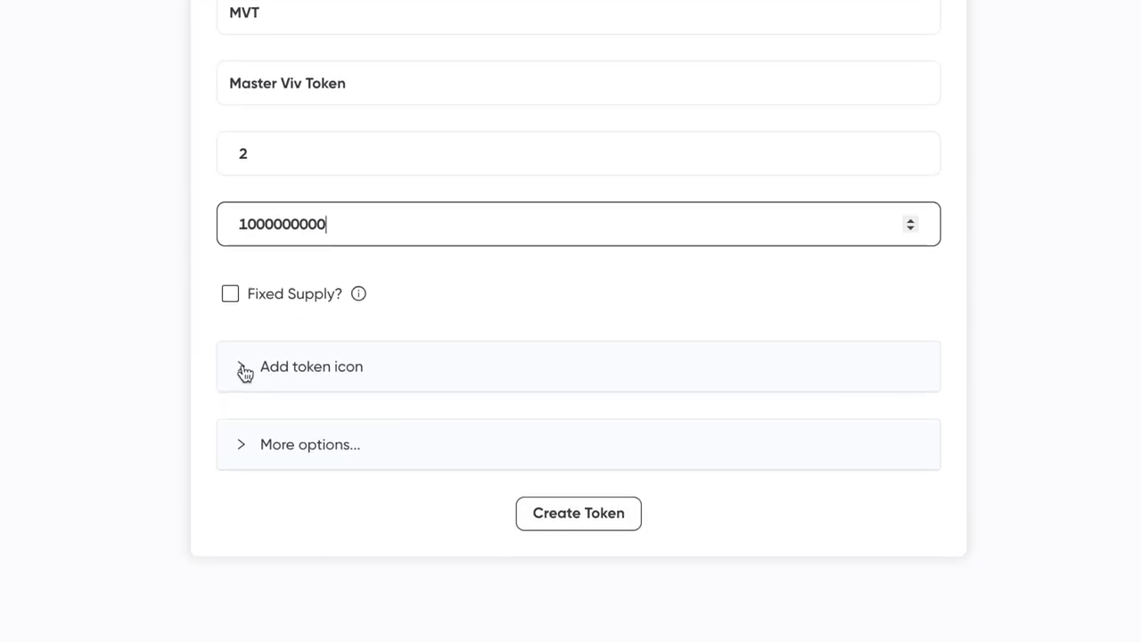
Expand the token icon section and screenshot the enlarged batsman photo from DuckDuckGo
left_click(243, 370)
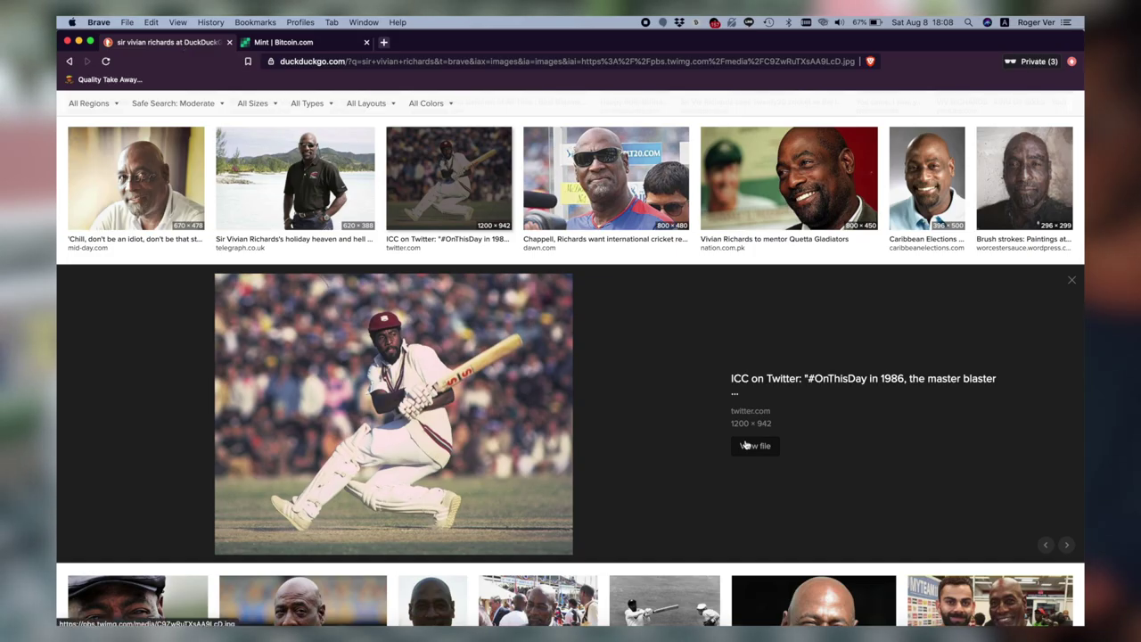
left_click_drag(562, 544, 233, 286)
Upload the batting screenshot as the token icon, centre it in the circular crop, and save
left_click(284, 44)
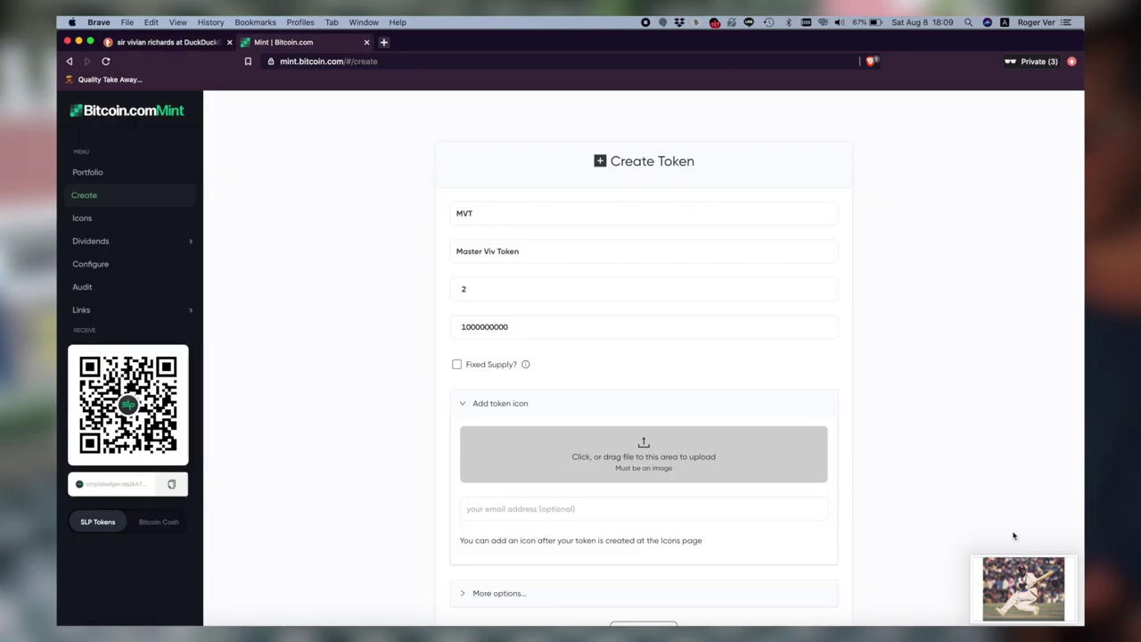
left_click_drag(1023, 589, 726, 463)
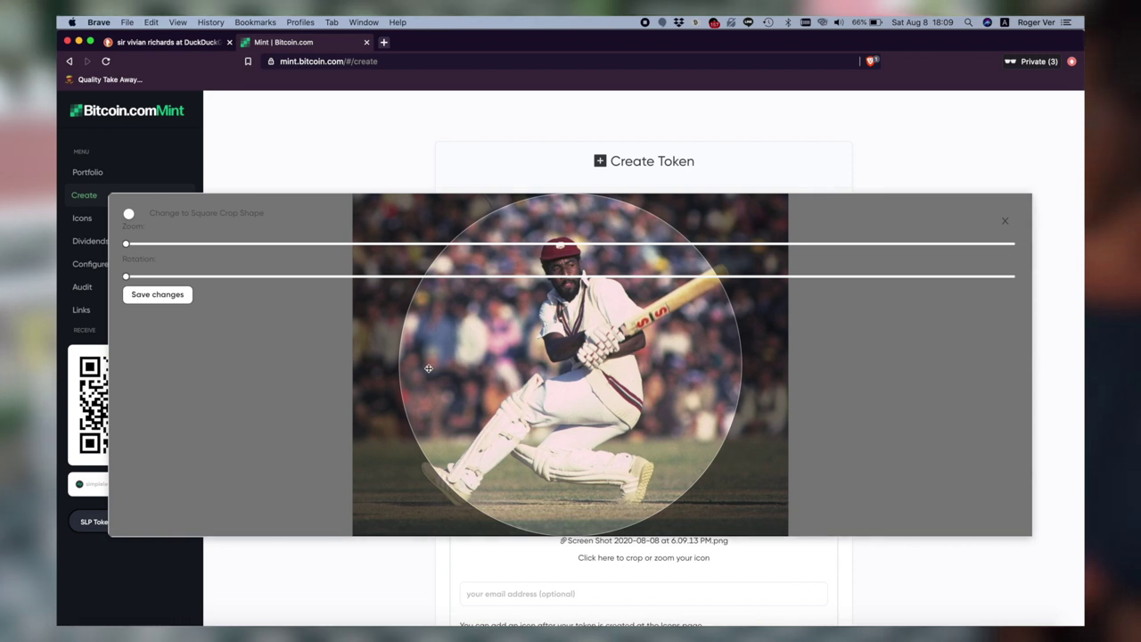
mouse_move(545, 366)
left_mouse_down()
mouse_move(567, 358)
mouse_move(556, 354)
left_mouse_up()
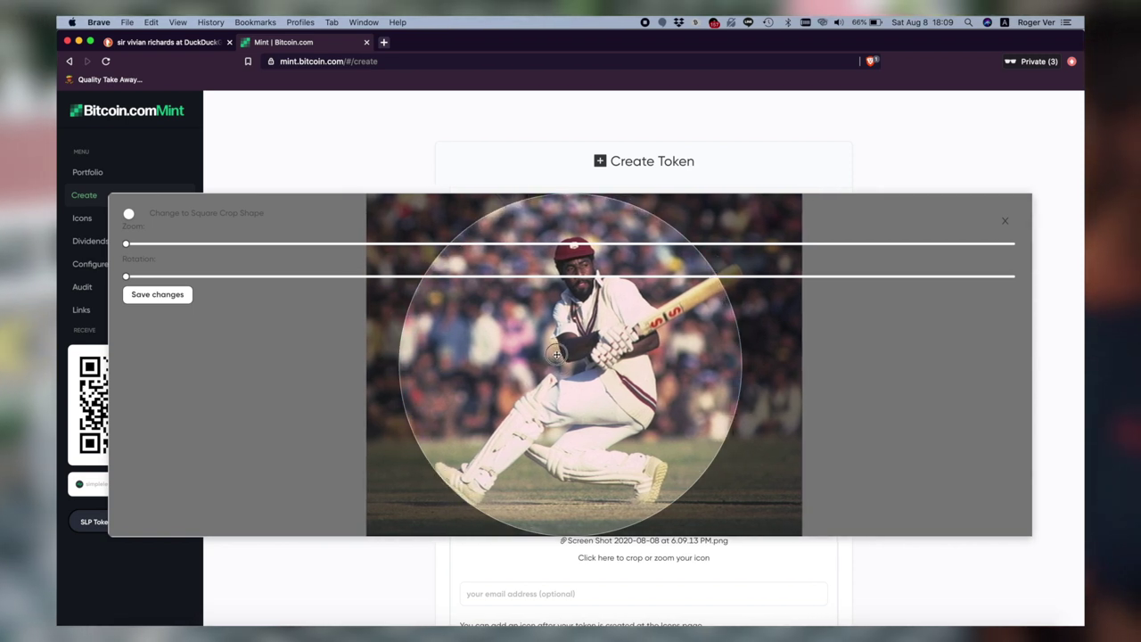
left_click(174, 297)
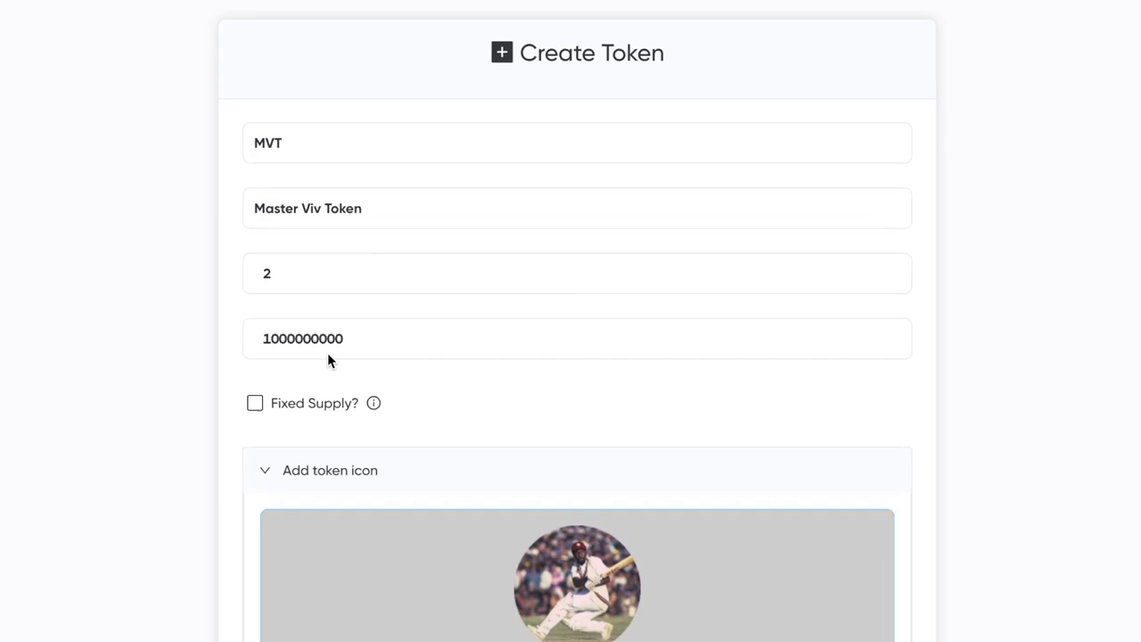
Rename the token to Sir Viv Token and change its symbol from MVT to SVT
double_click(252, 198)
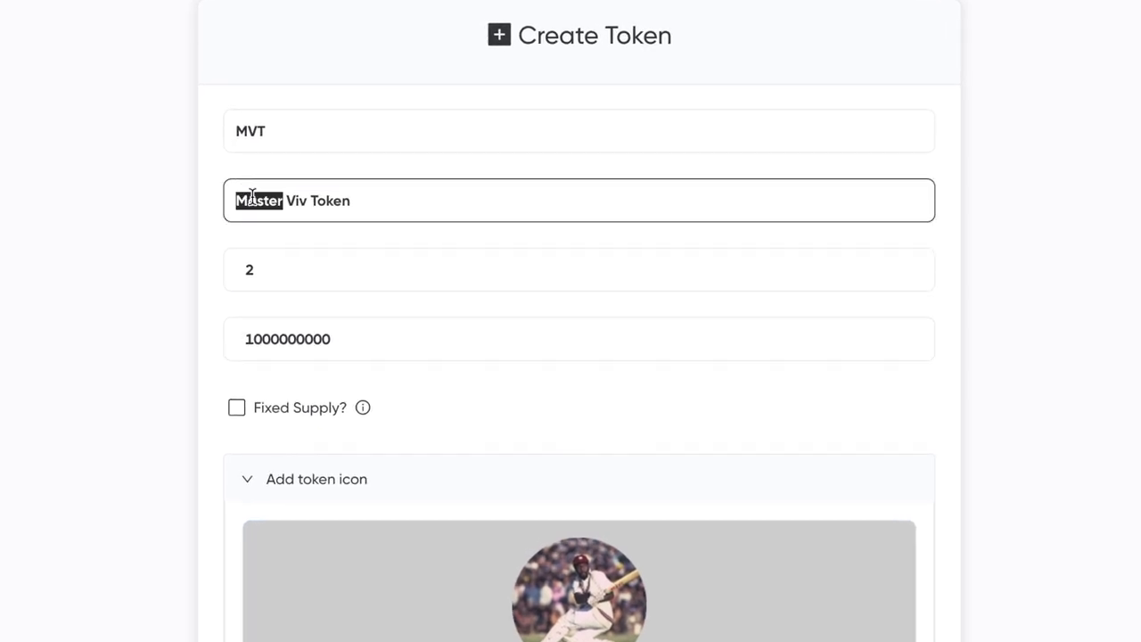
type("Sis")
key("BackSpace")
type("r")
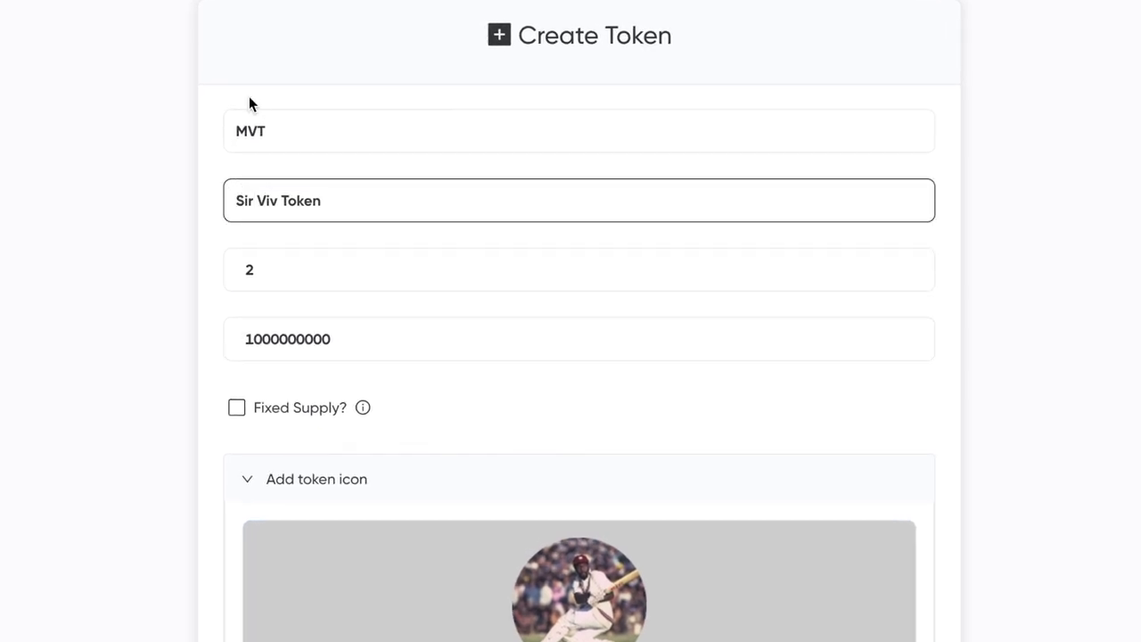
left_click_drag(244, 132, 233, 132)
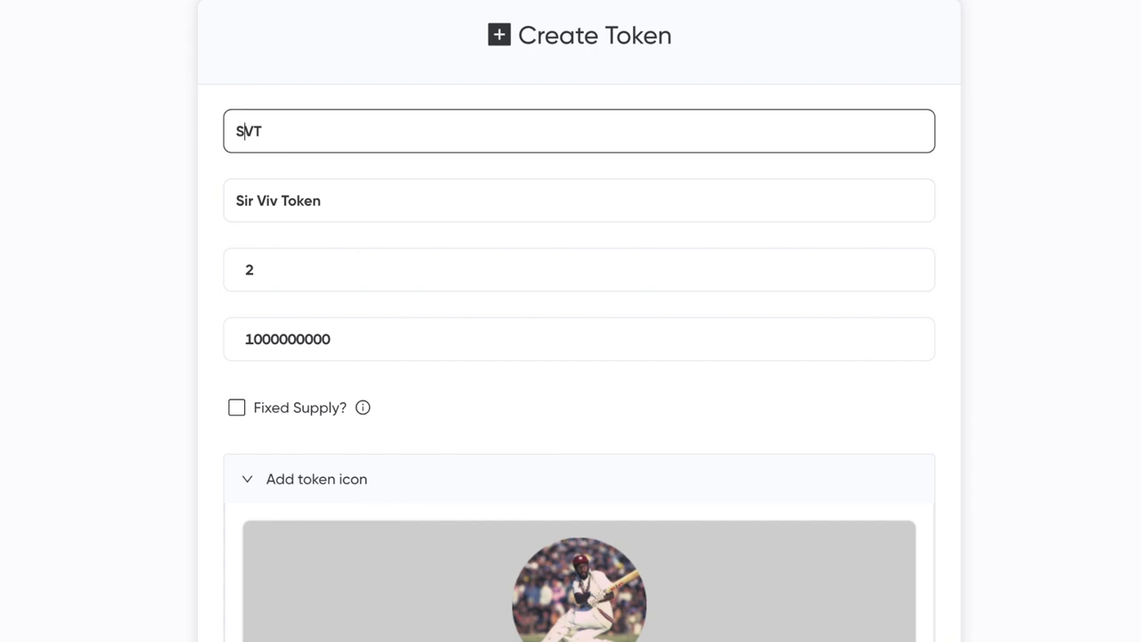
Reveal the extra token options and enter sirvivdigitaldollar.com as the token website
scroll(520, 445, "down", 5)
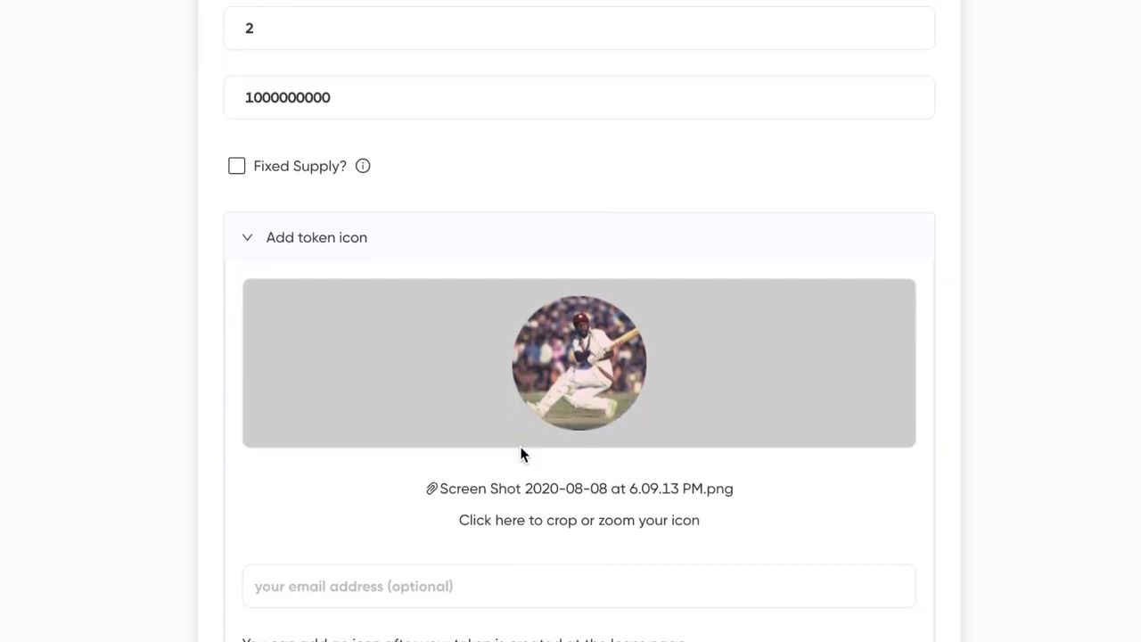
scroll(493, 468, "down", 5)
left_click(247, 469)
scroll(477, 410, "down", 4)
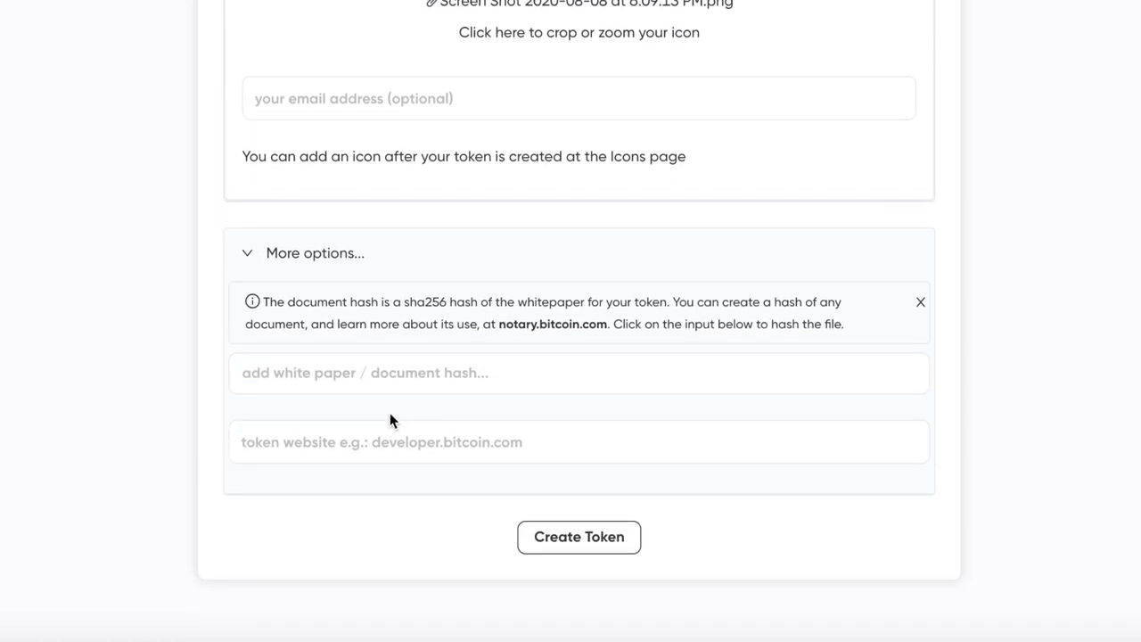
left_click(341, 451)
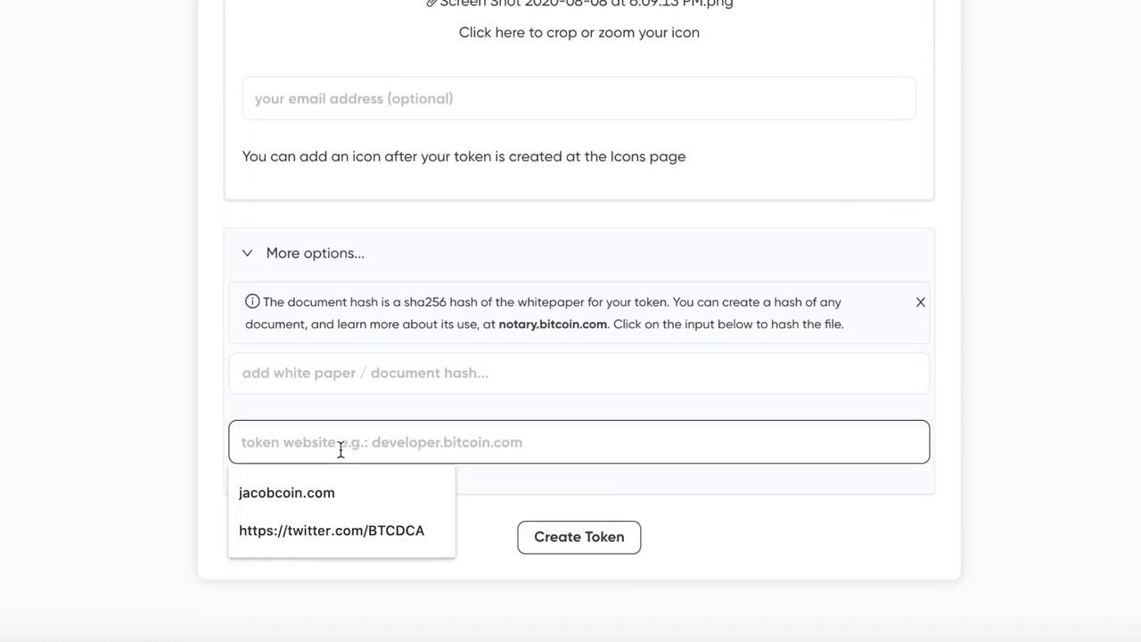
type("sirivdigitaldollar.com")
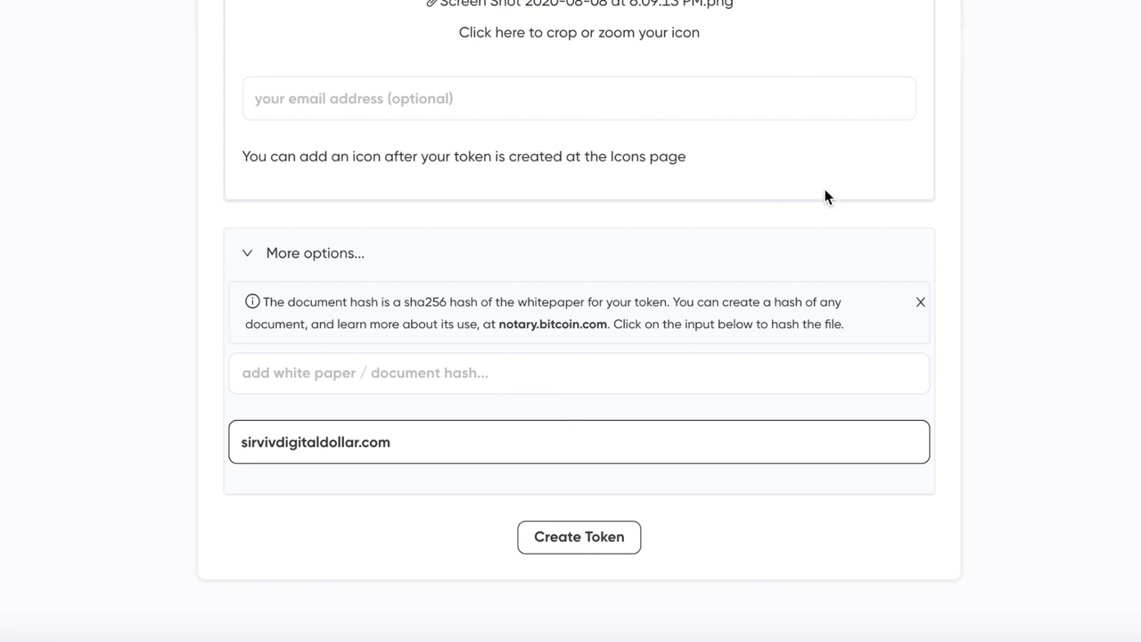
left_click(603, 539)
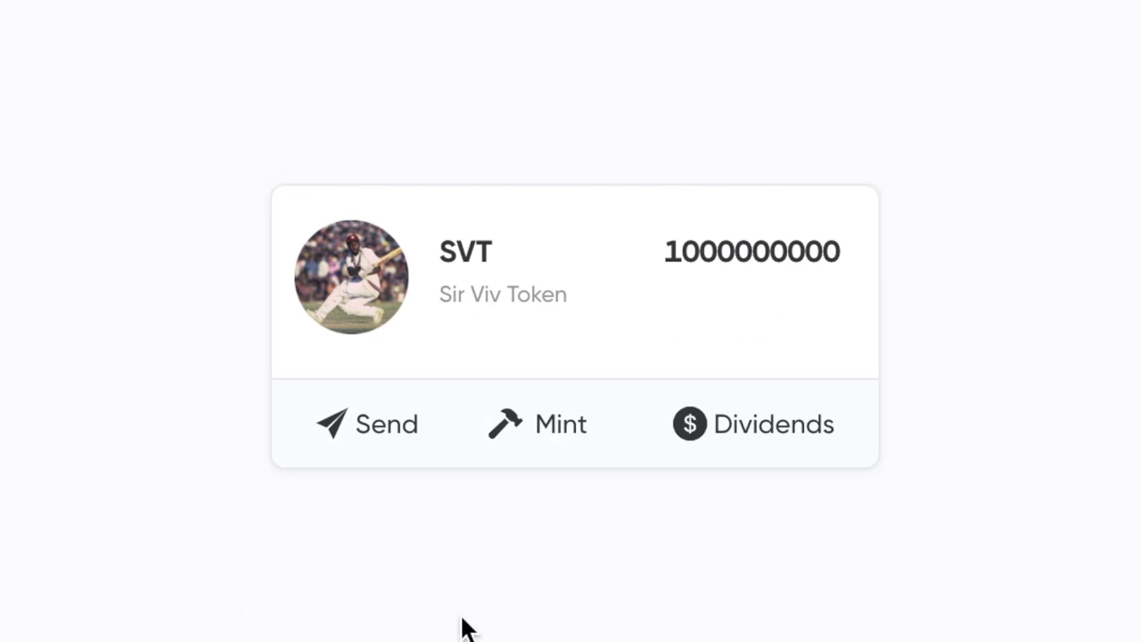
Send 500000000 SVT to the SLP address scanned from a QR code
left_click(382, 429)
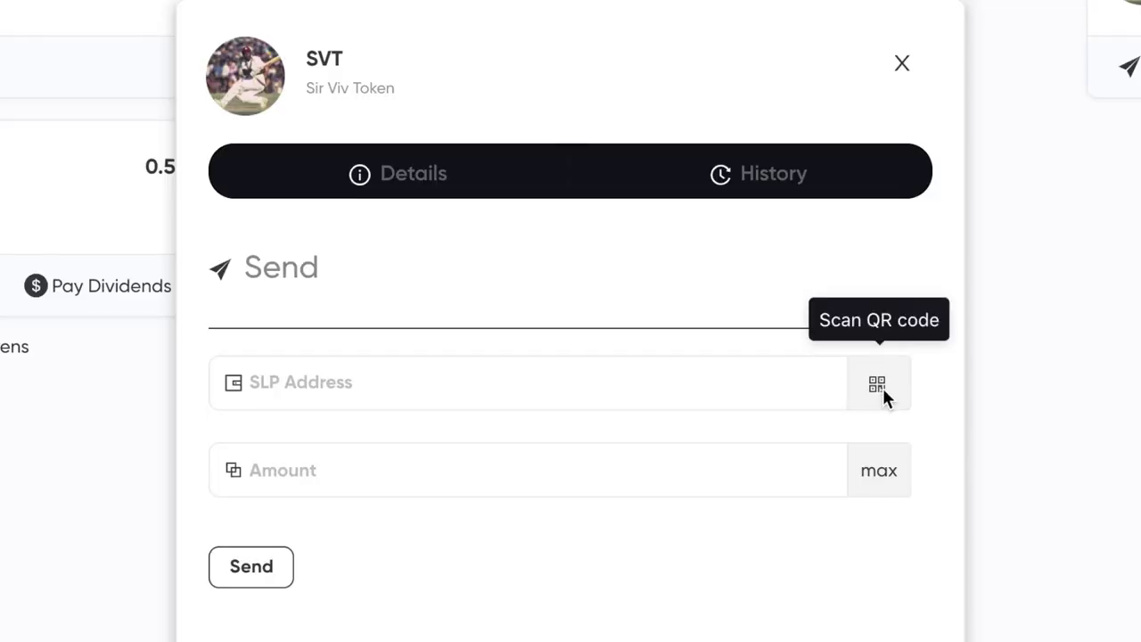
left_click(882, 387)
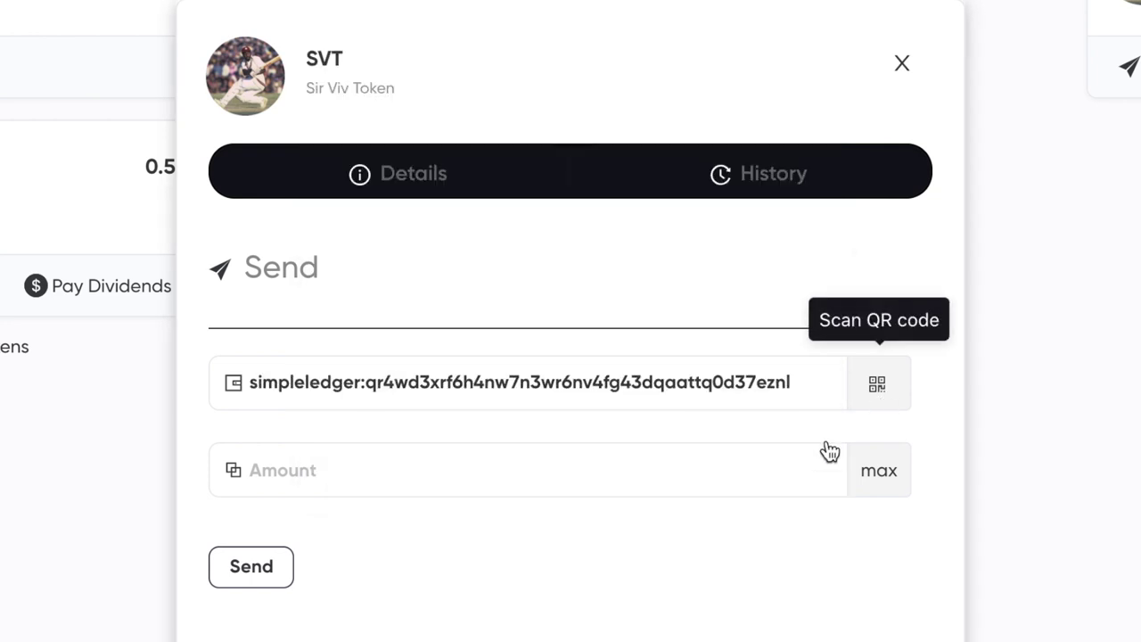
left_click(428, 476)
type("500000000")
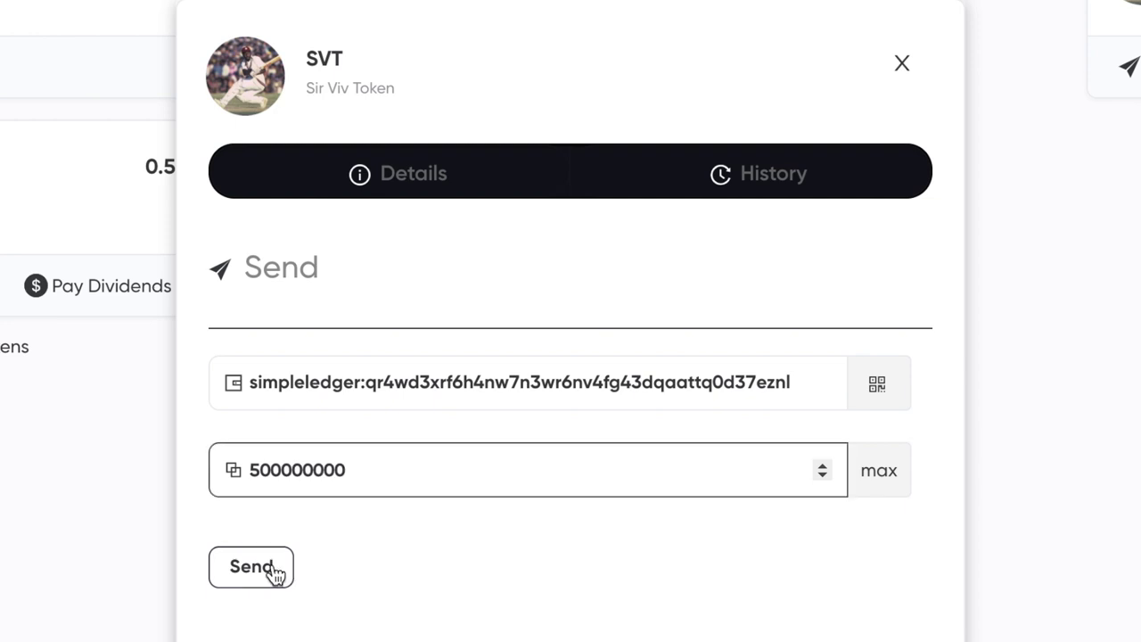
left_click(263, 579)
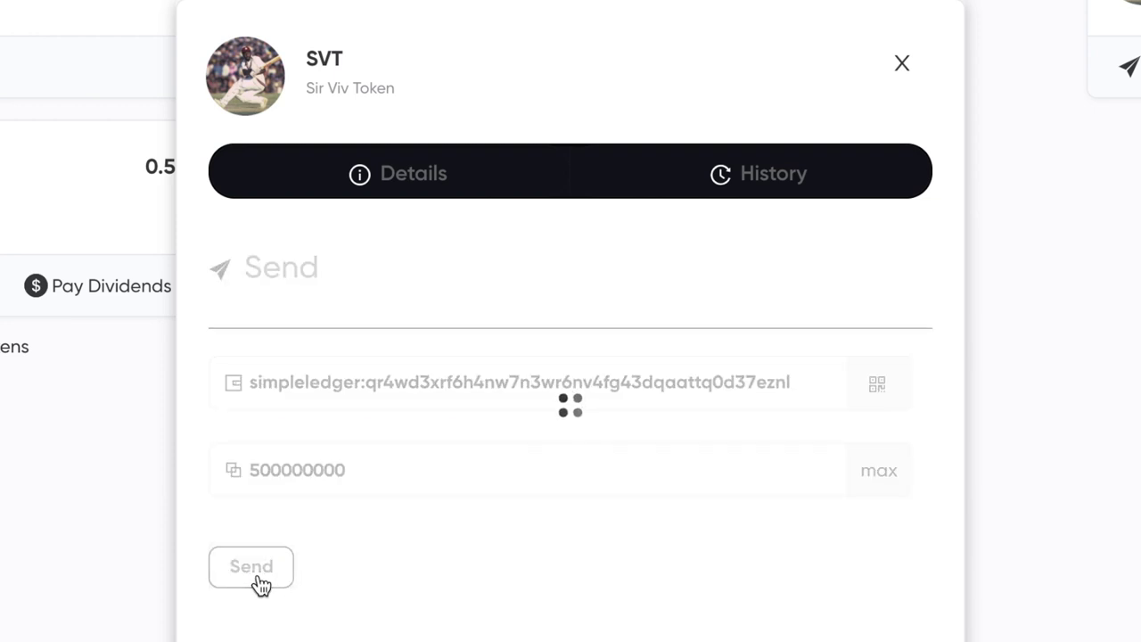